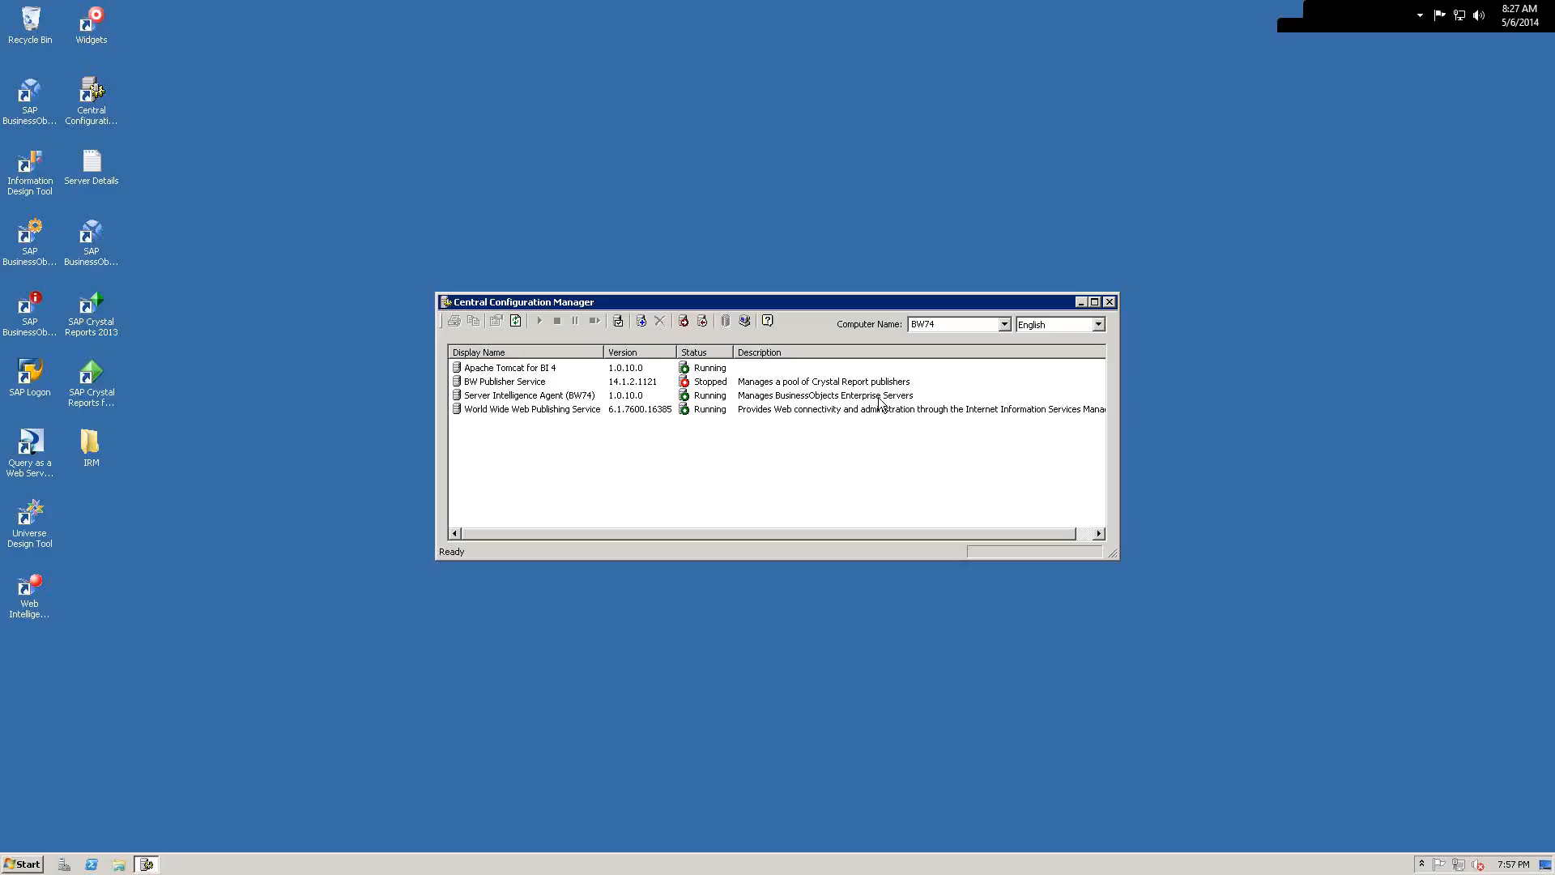
# Step: Open server management for the Server Intelligence Agent (BW74), entering the account password to log on
pyautogui.click(549, 396)
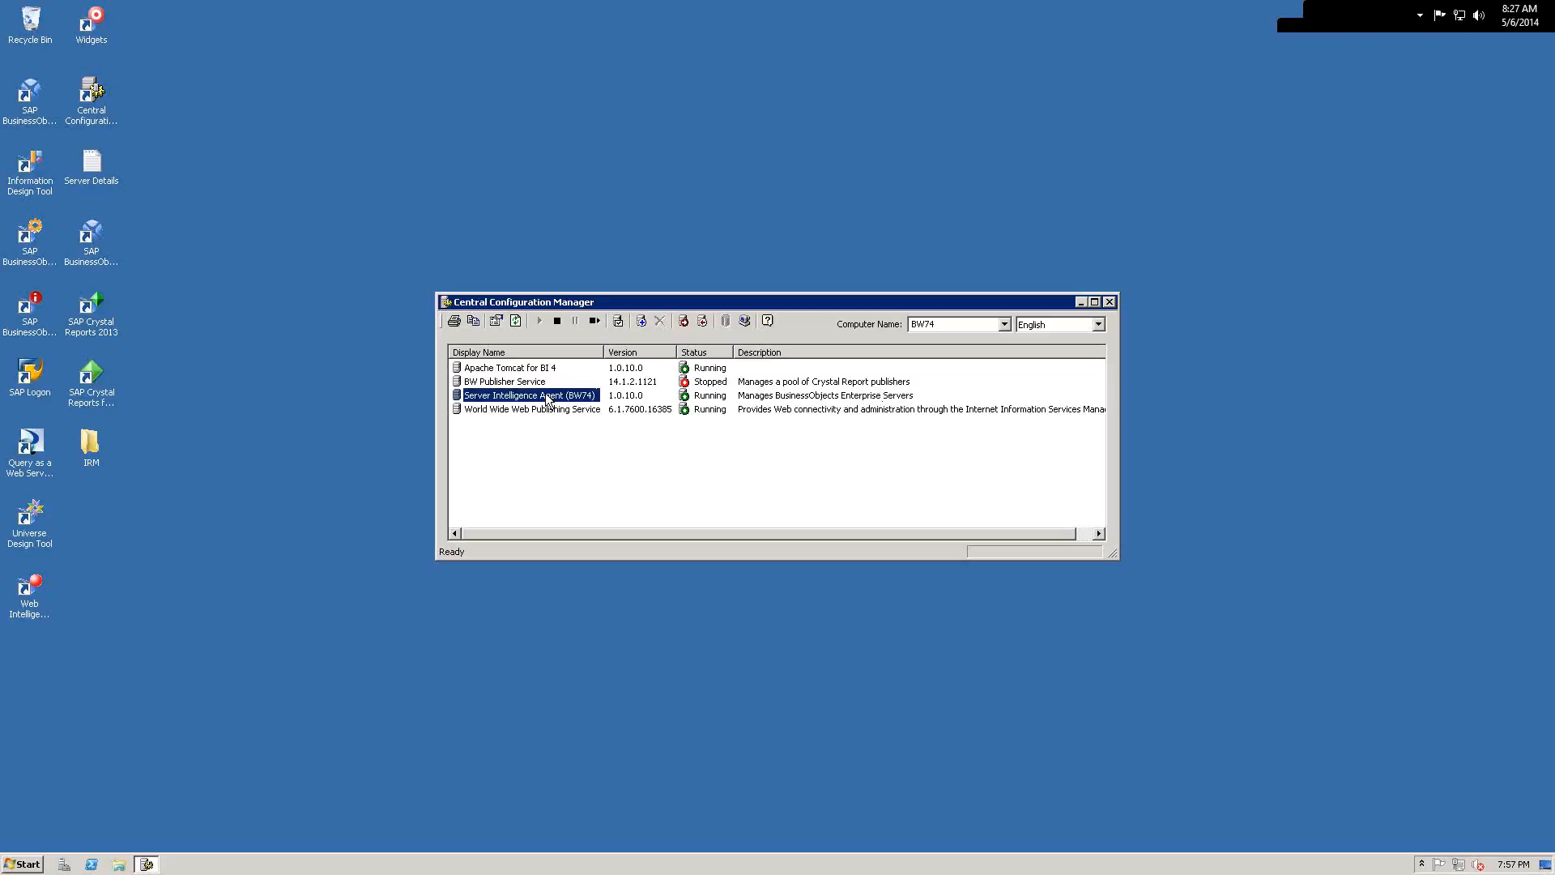
pyautogui.click(617, 320)
pyautogui.click(622, 323)
pyautogui.click(780, 450)
pyautogui.write('********')
pyautogui.press('Return')
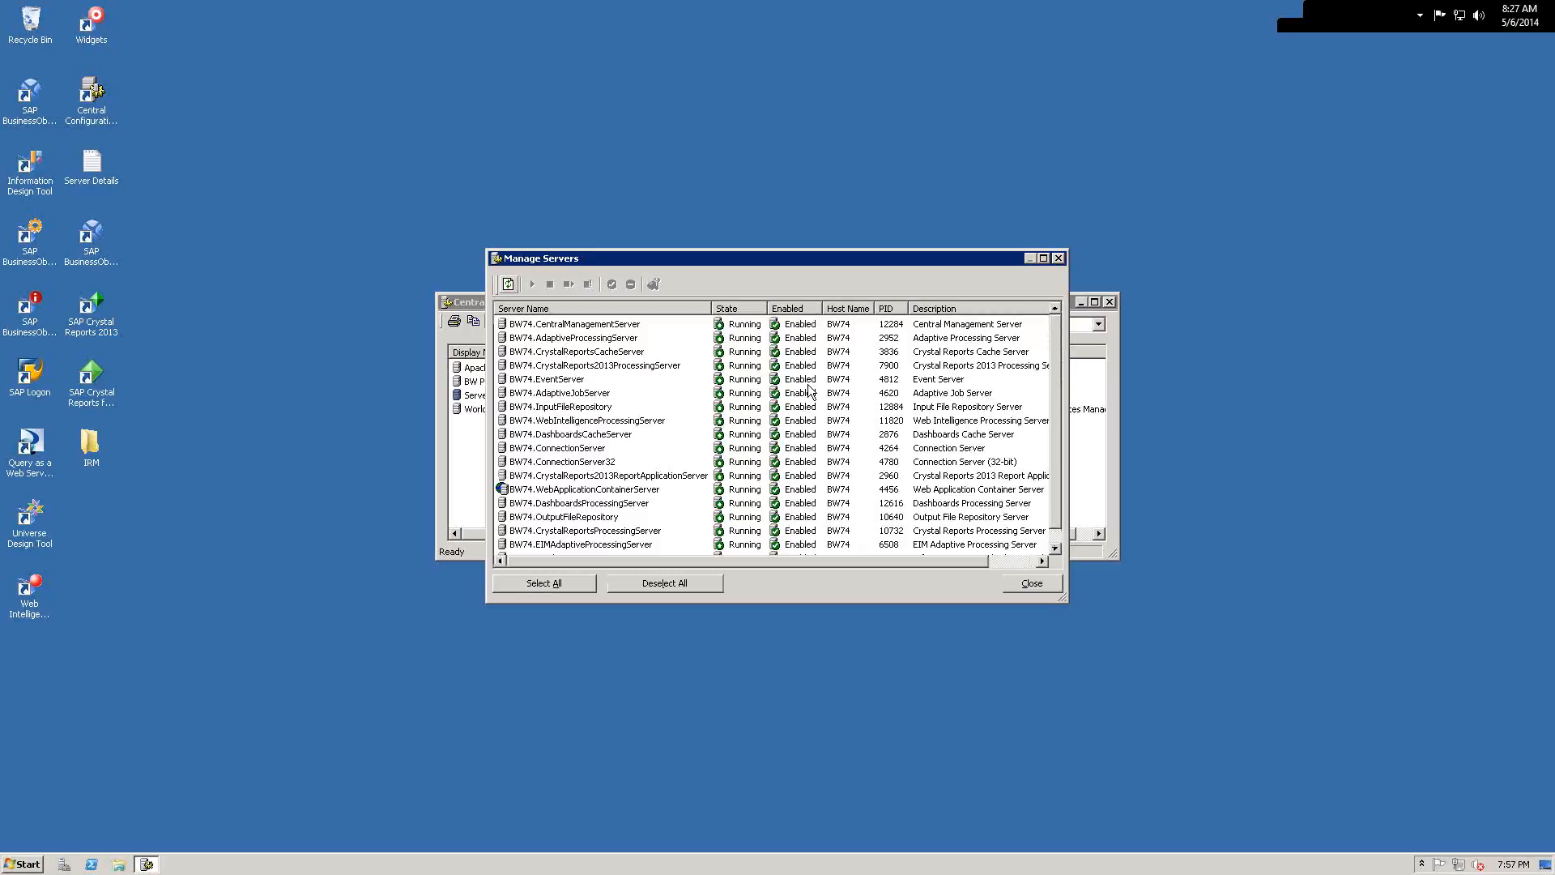
# Step: Enlarge the Manage Servers window to fit the full list and examine the individual servers from CentralManagementServer to CrystalReports2013ReportApplicationServer
pyautogui.moveTo(896, 258); pyautogui.dragTo(926, 115)
pyautogui.moveTo(1095, 457); pyautogui.dragTo(1190, 665)
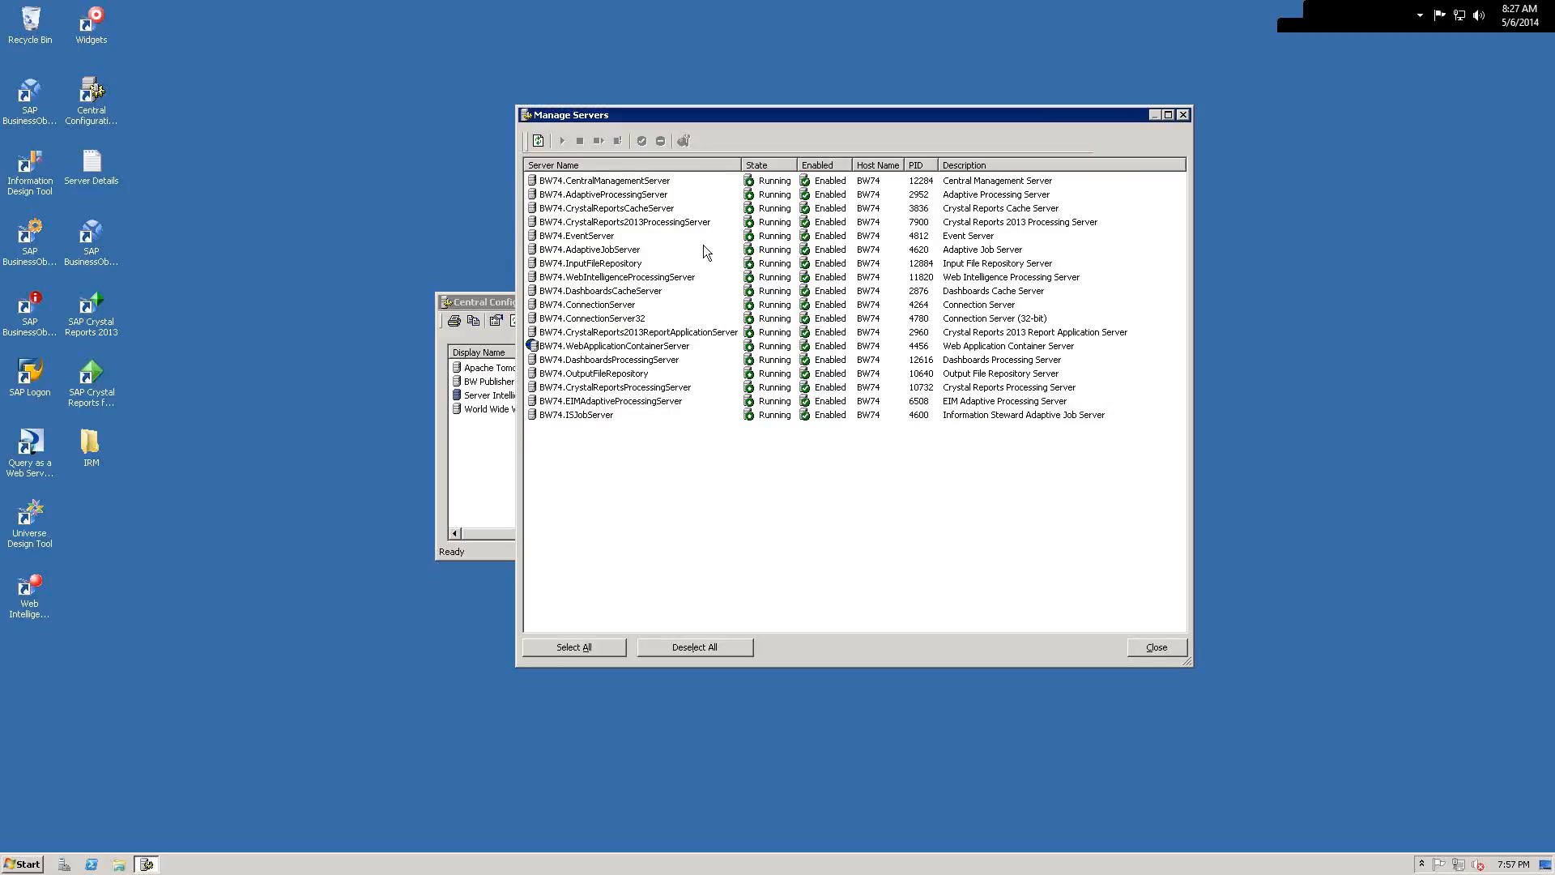
pyautogui.click(595, 182)
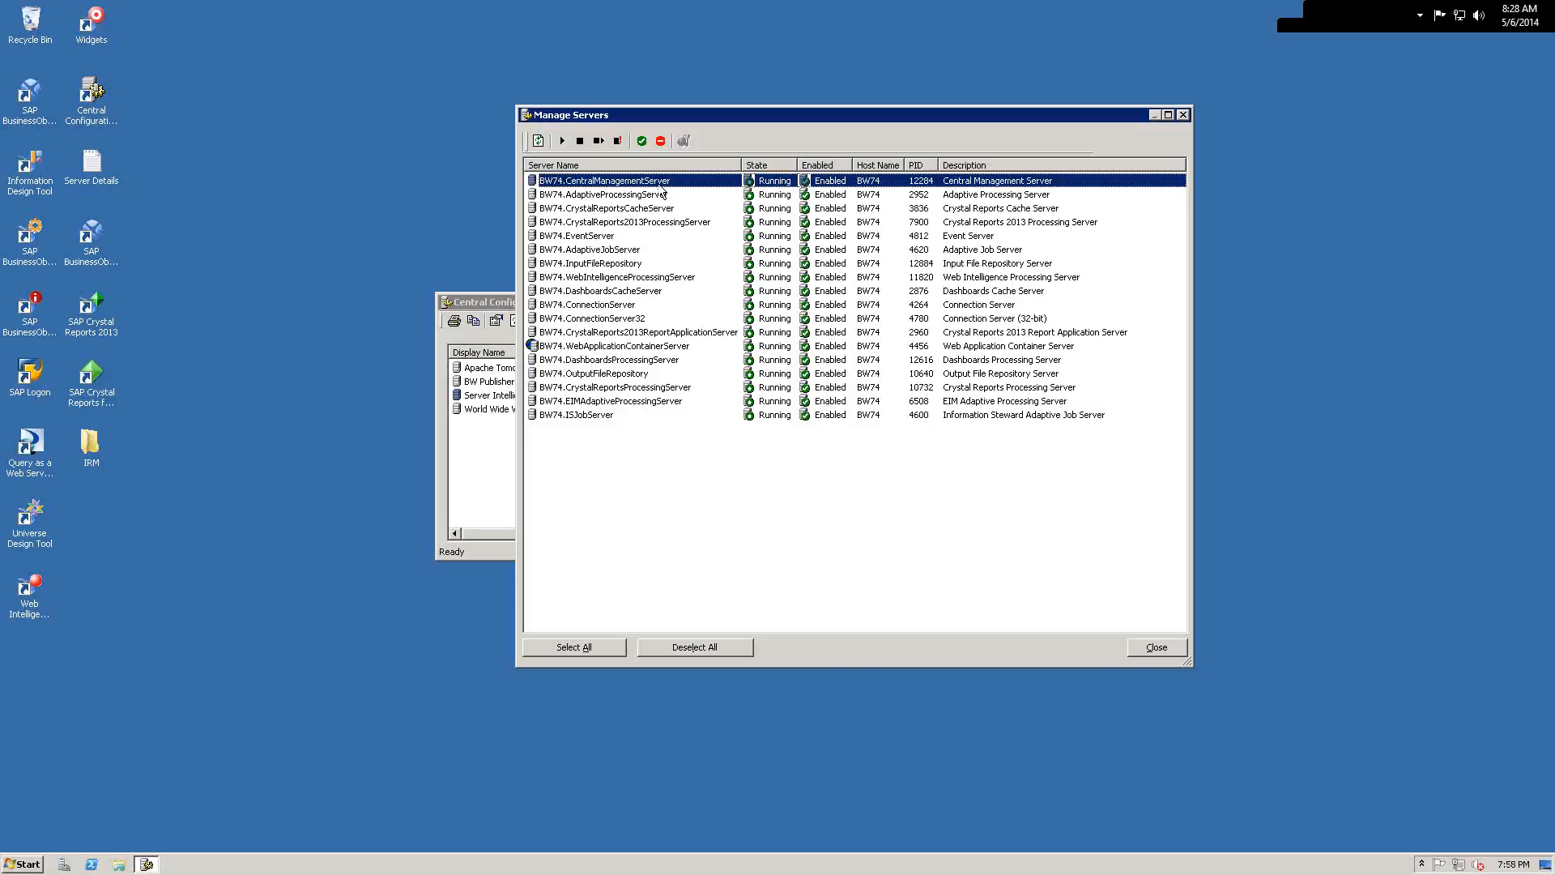
pyautogui.click(609, 198)
pyautogui.click(668, 225)
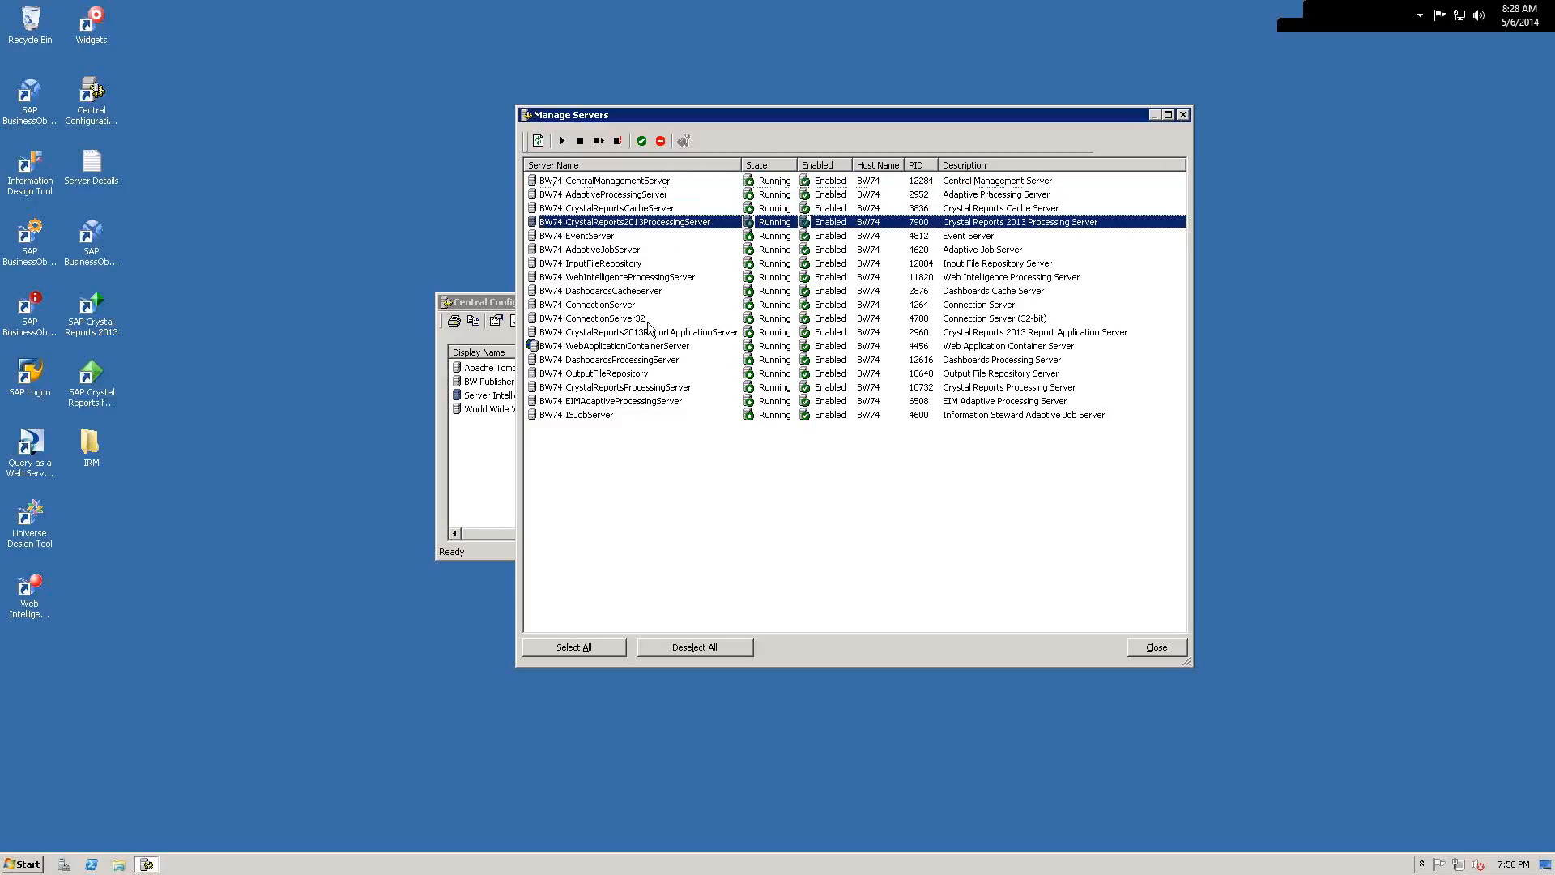
pyautogui.click(594, 239)
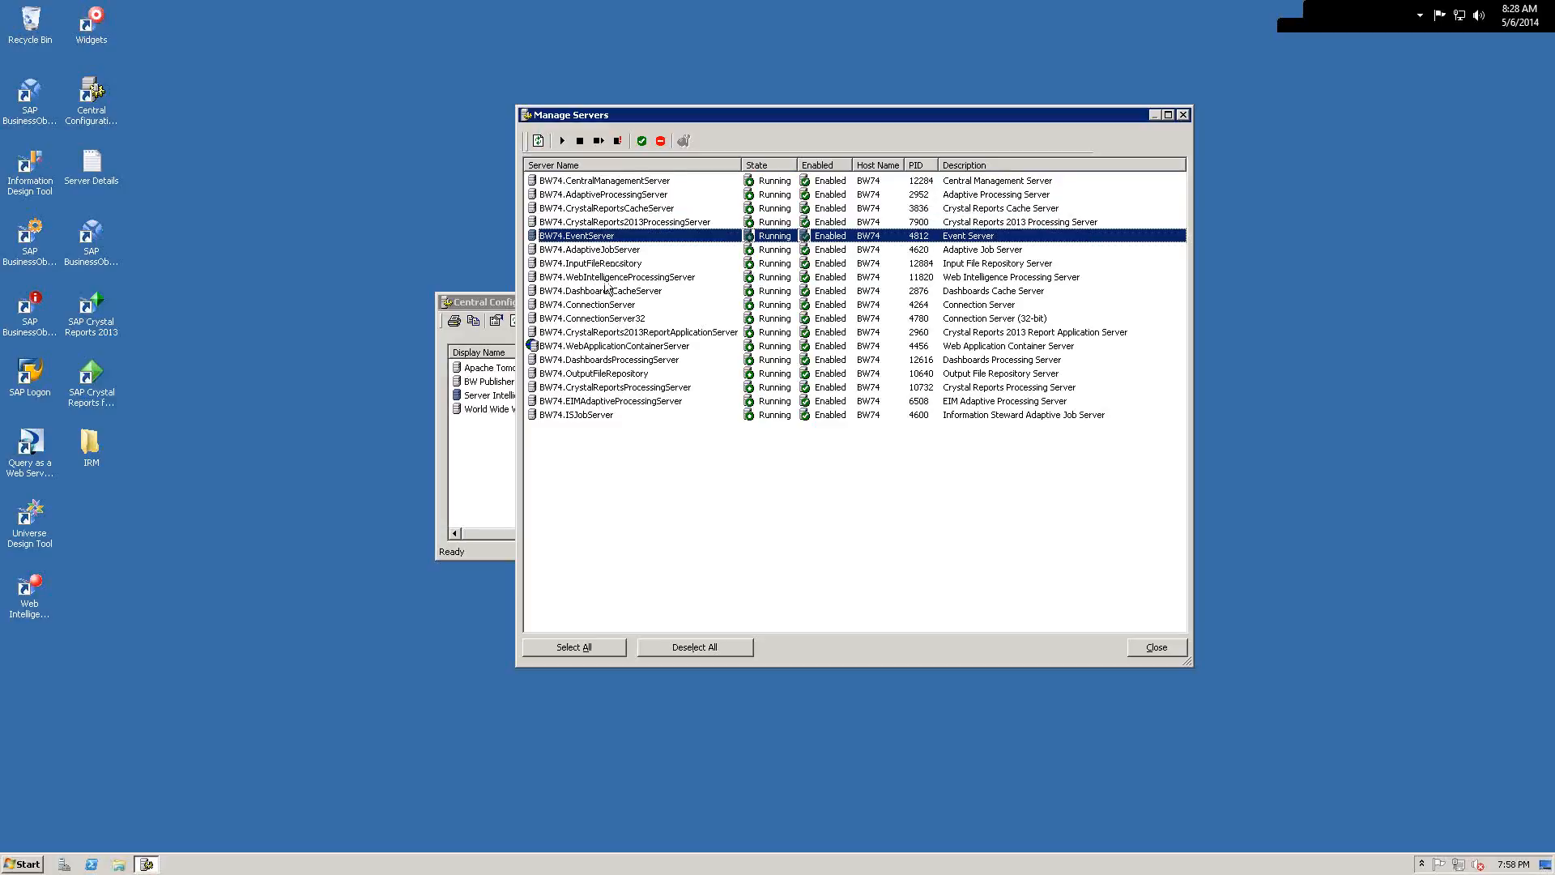
pyautogui.press('Down')
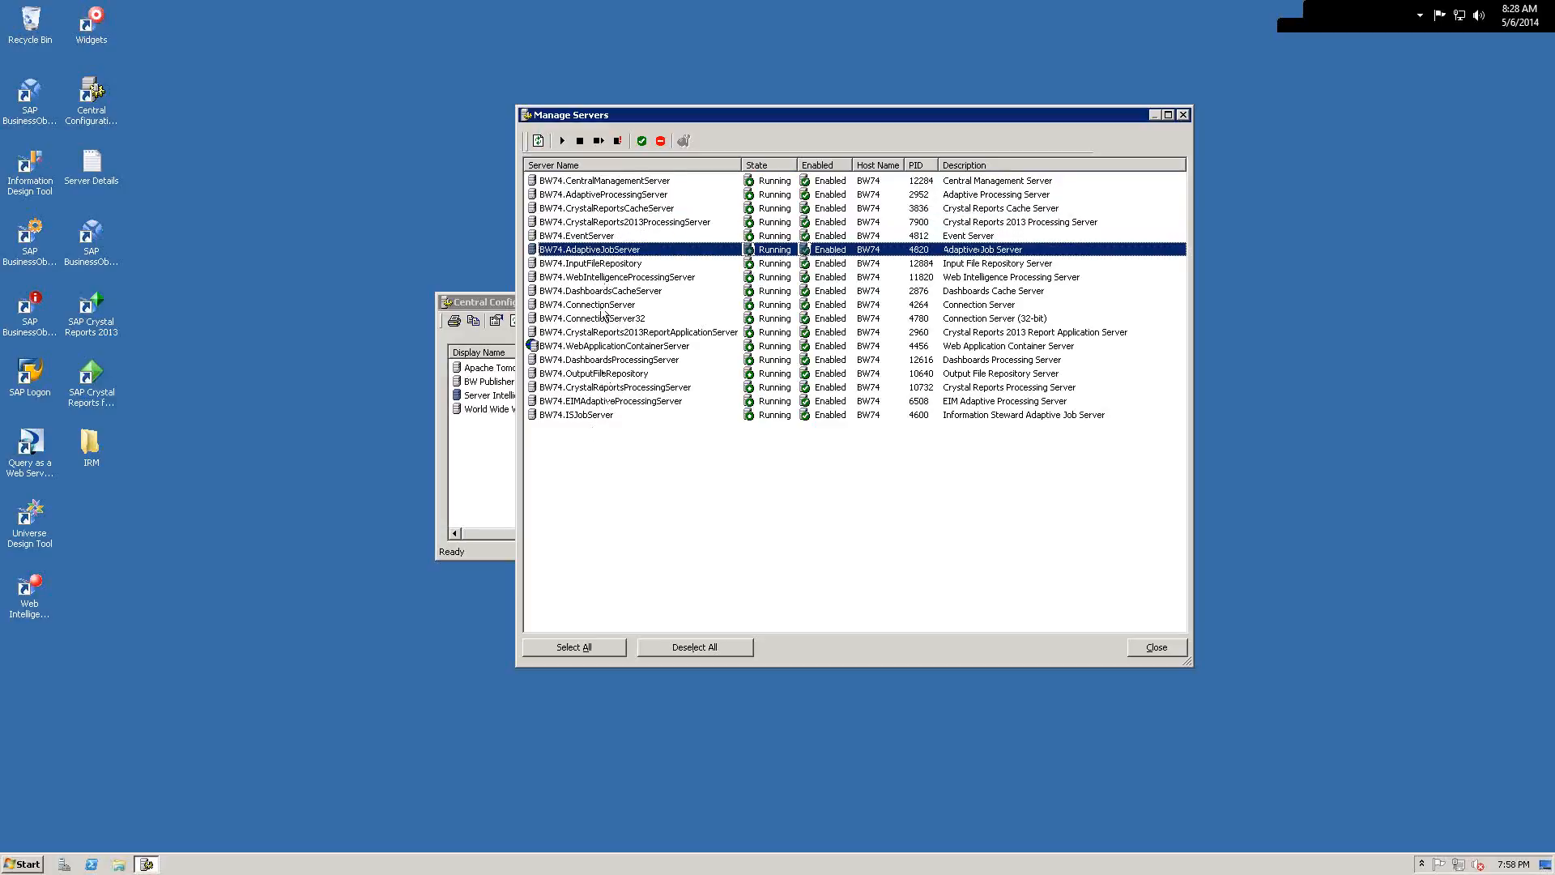
pyautogui.press('Down')
pyautogui.press('Down')
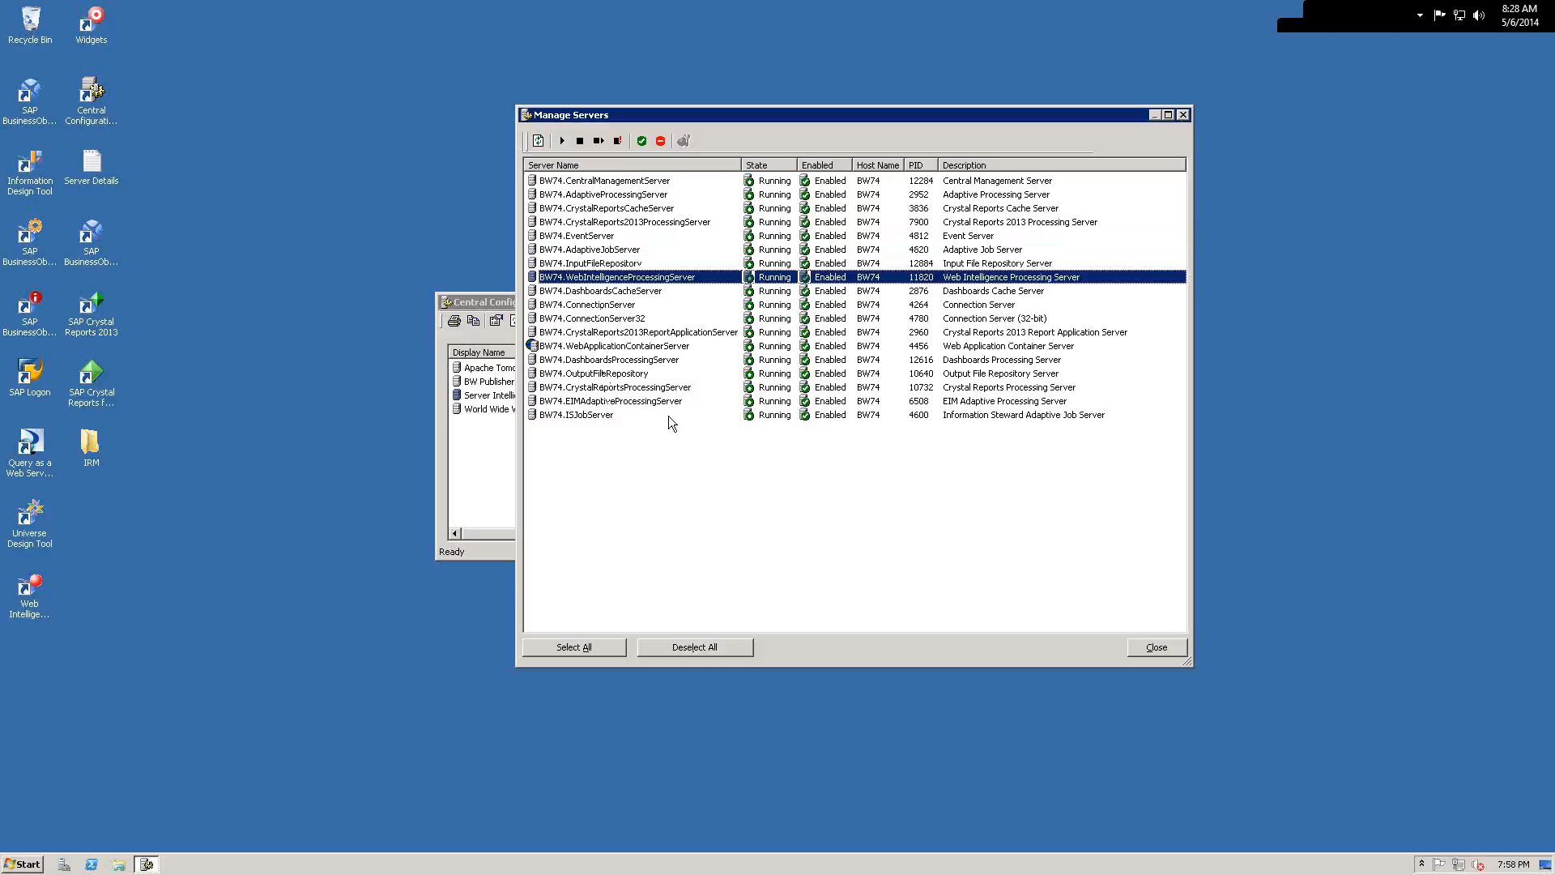
pyautogui.click(615, 320)
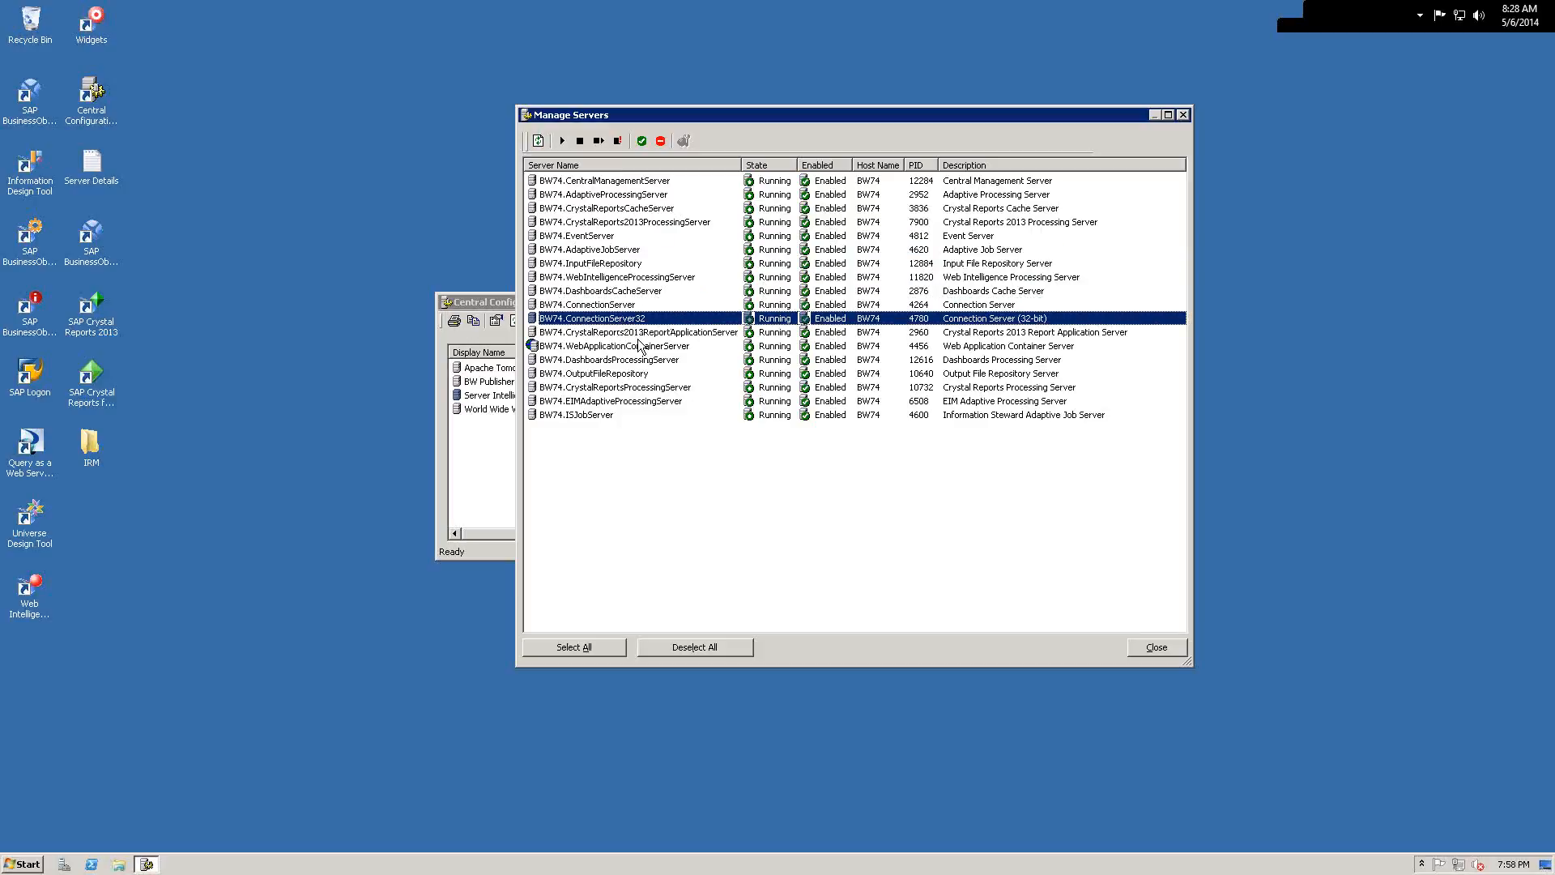
pyautogui.click(640, 336)
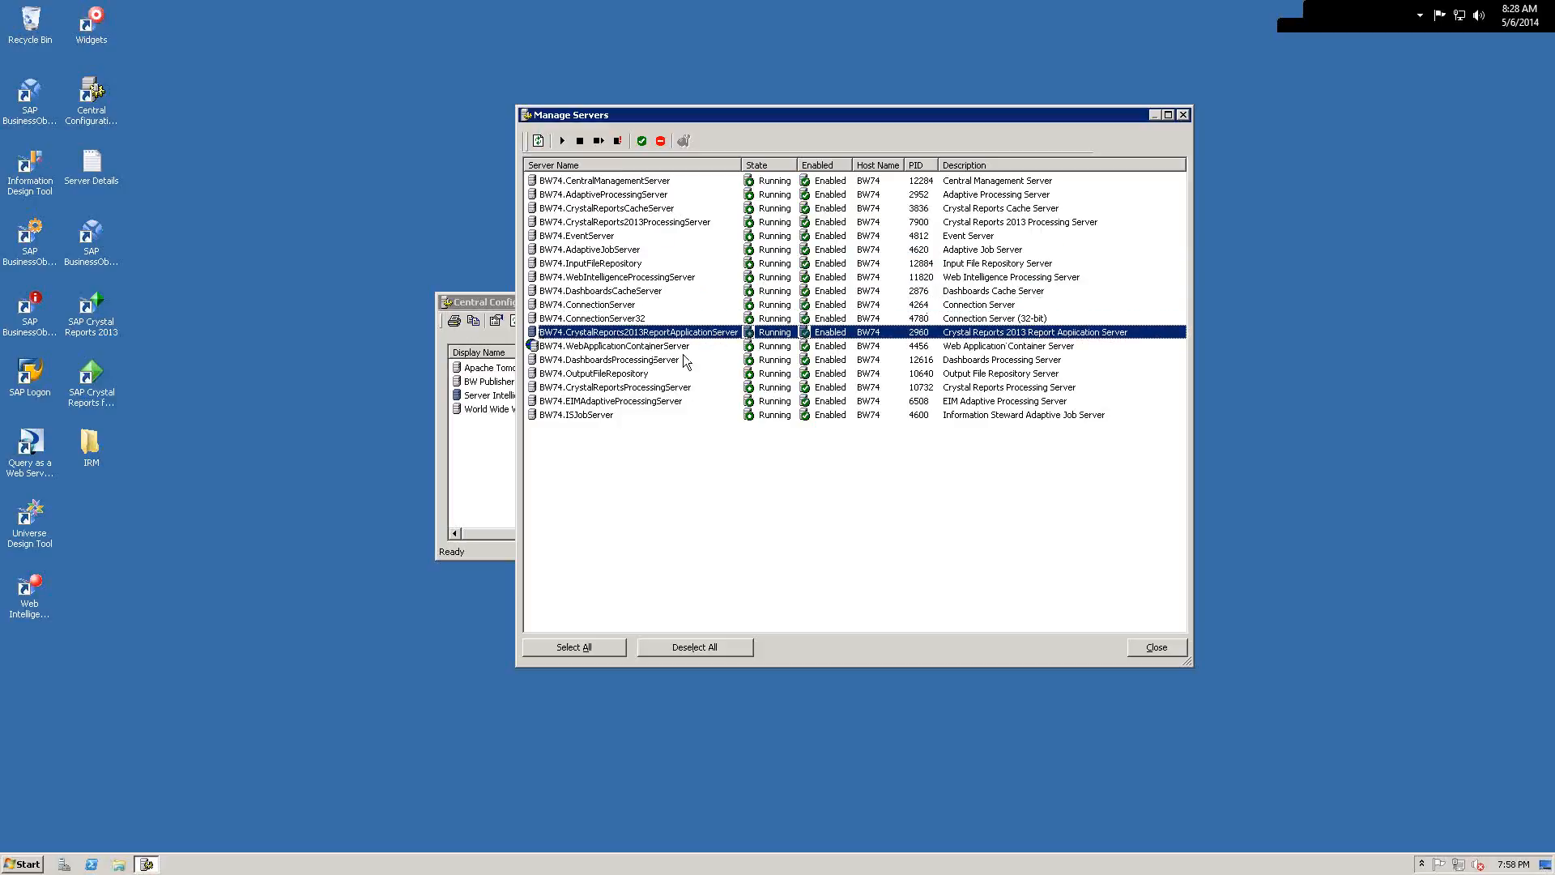
# Step: Select all servers named ProcessingServer together with AdaptiveJobServer, ConnectionServer, ConnectionServer32 and CrystalReports2013ReportApplicationServer
pyautogui.click(625, 362)
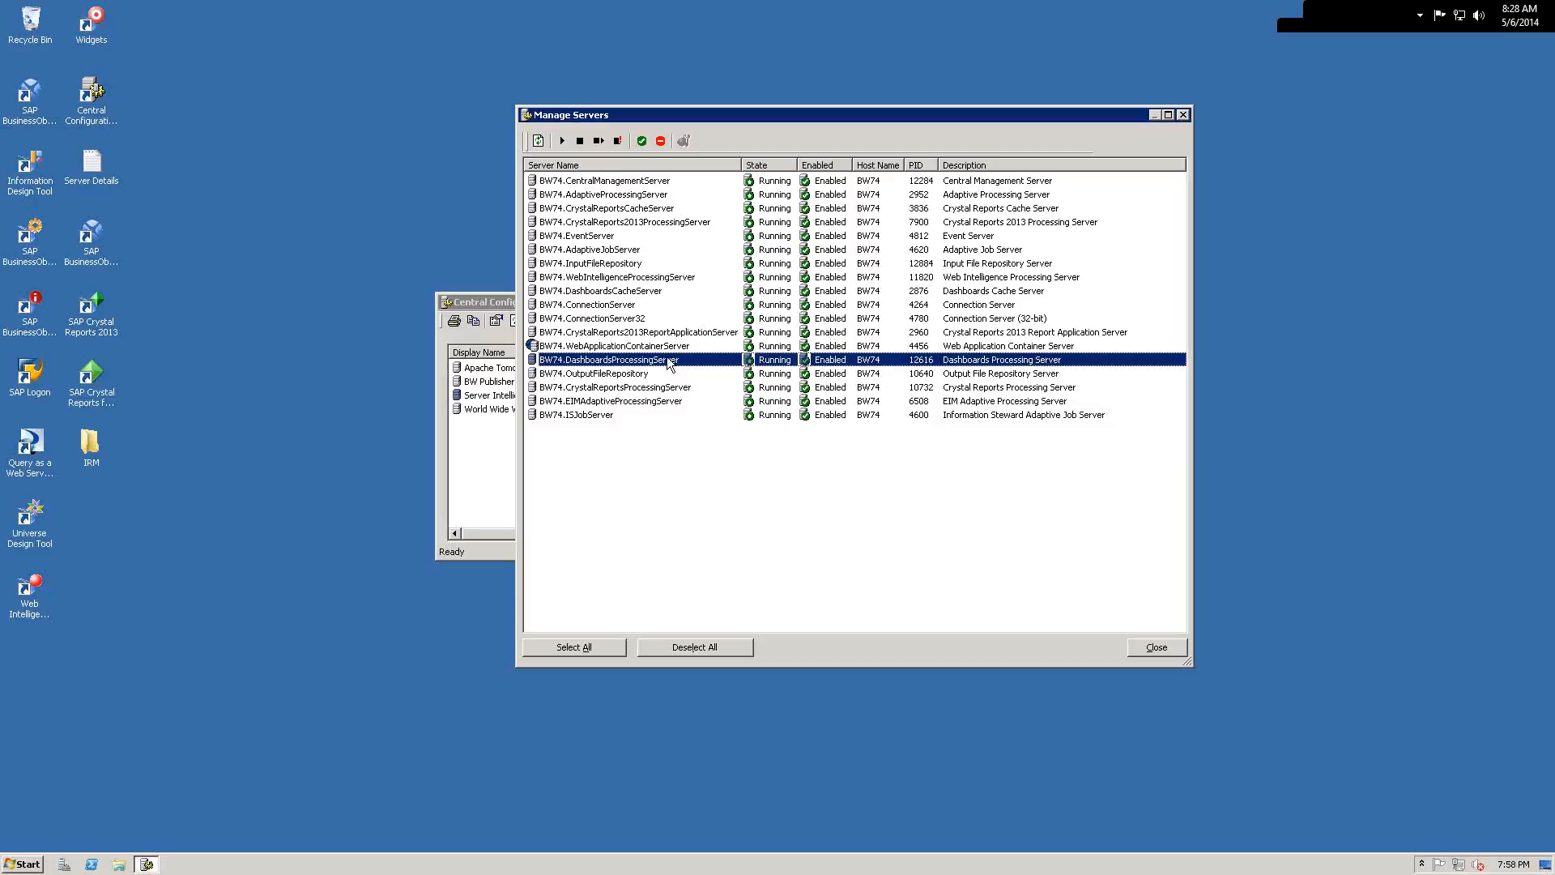
pyautogui.keyDown('ctrl'); pyautogui.click(617, 389); pyautogui.keyUp('ctrl')
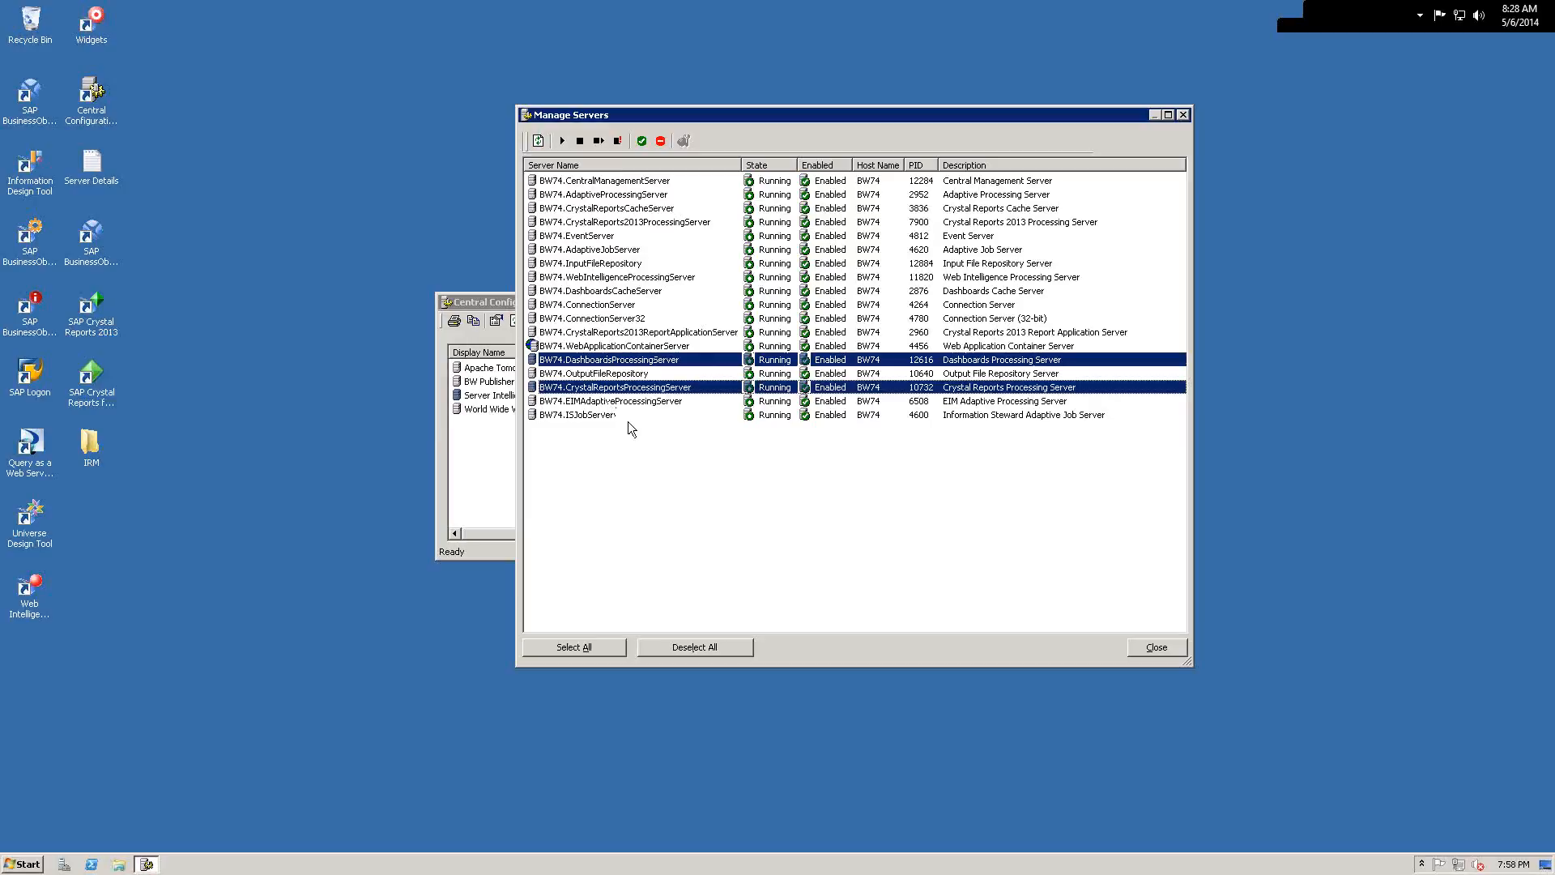
pyautogui.keyDown('ctrl'); pyautogui.click(624, 401); pyautogui.keyUp('ctrl')
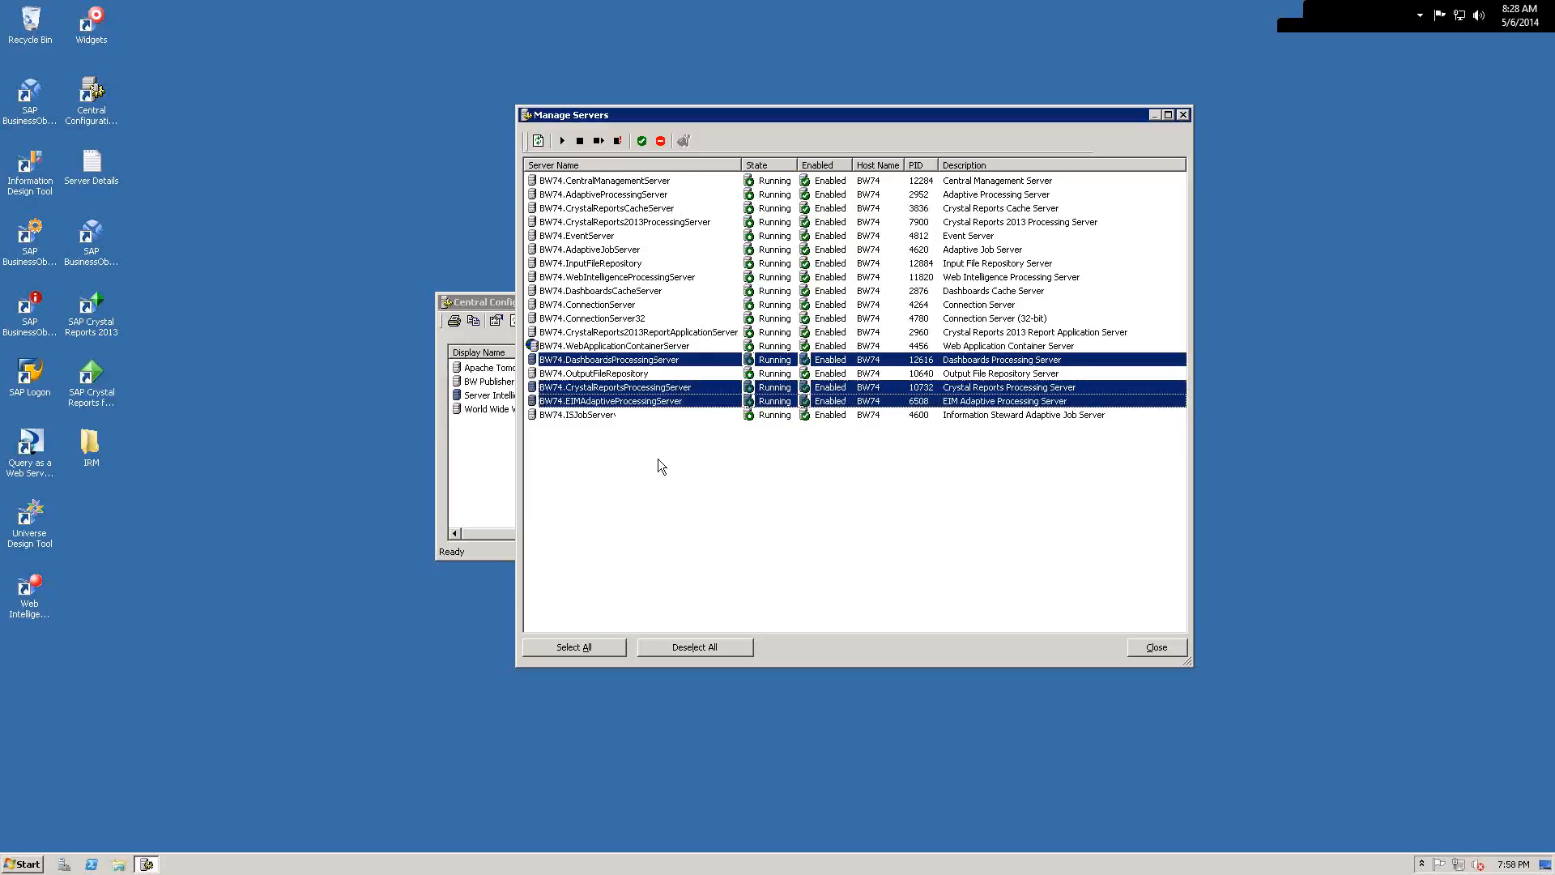
pyautogui.keyDown('ctrl'); pyautogui.click(642, 333); pyautogui.keyUp('ctrl')
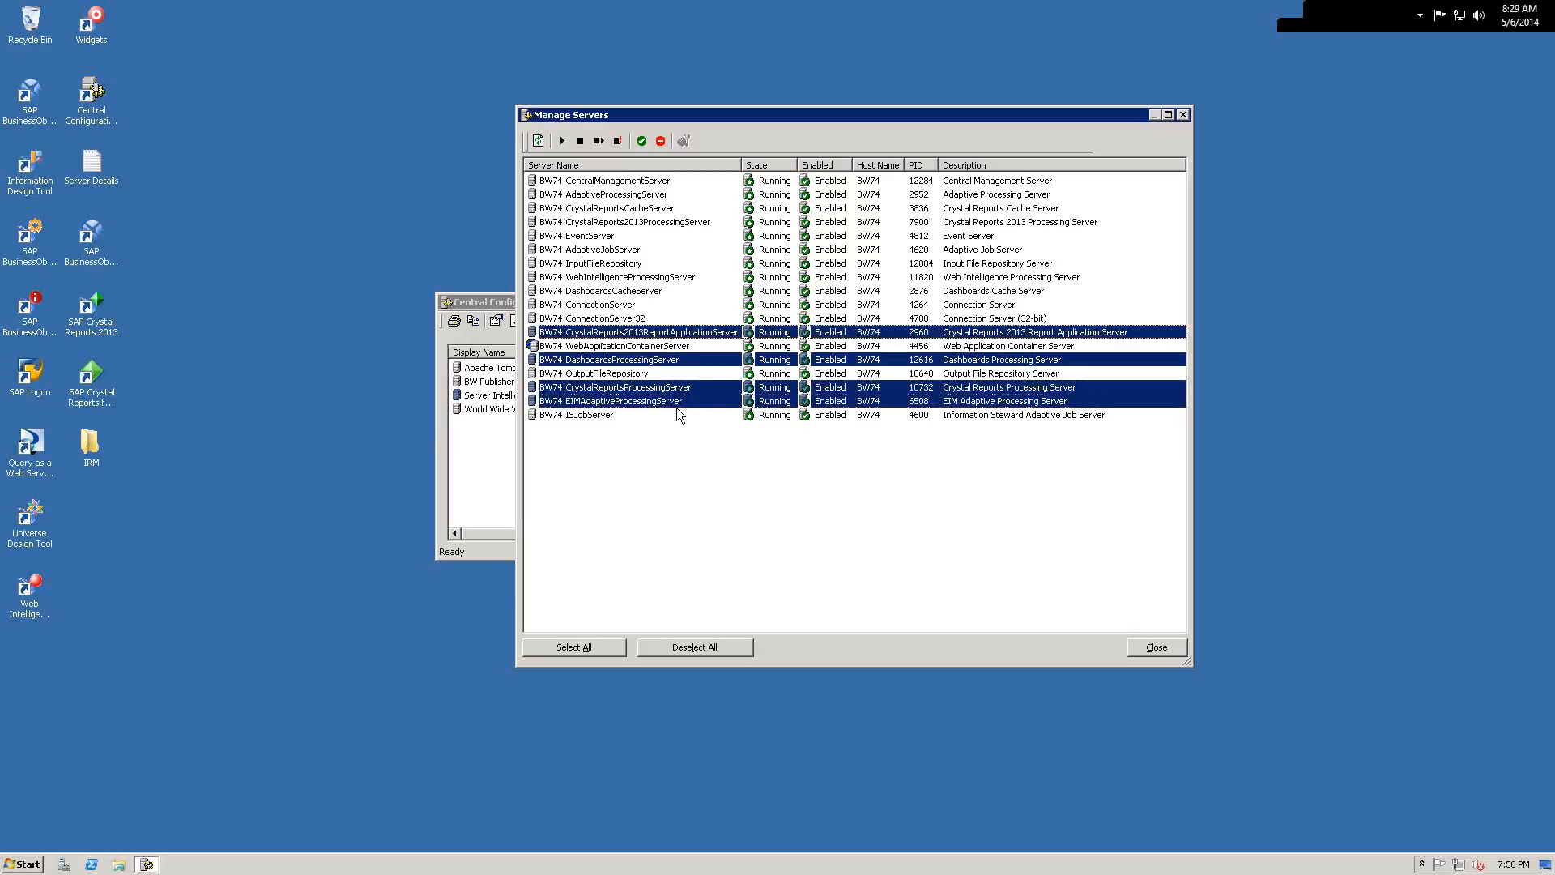
pyautogui.keyDown('ctrl'); pyautogui.click(623, 305); pyautogui.keyUp('ctrl')
pyautogui.keyDown('ctrl'); pyautogui.click(625, 320); pyautogui.keyUp('ctrl')
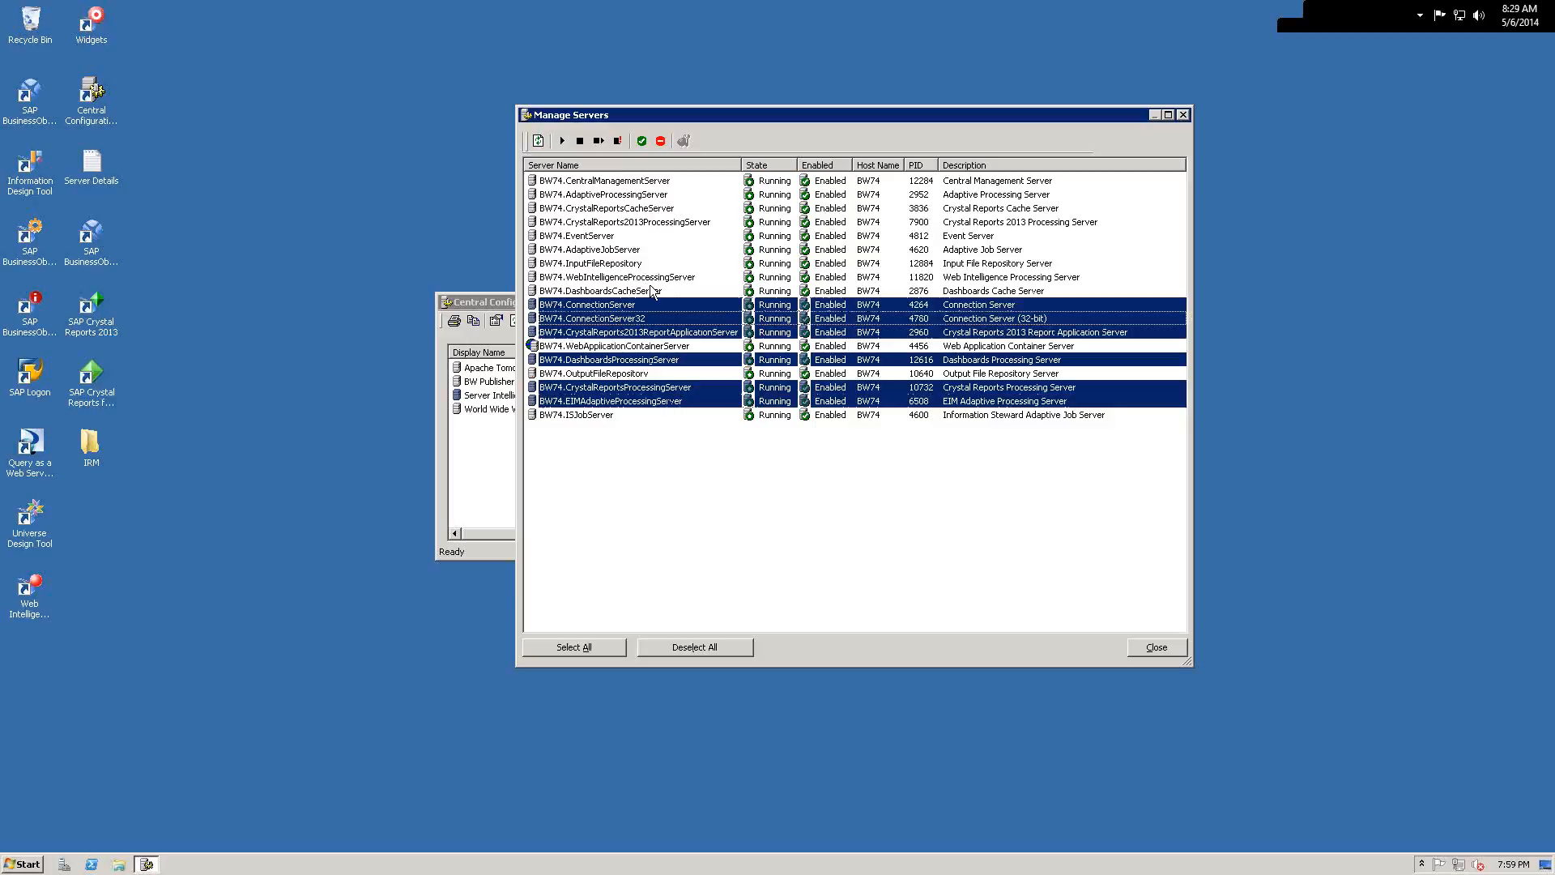
pyautogui.keyDown('ctrl'); pyautogui.click(640, 279); pyautogui.keyUp('ctrl')
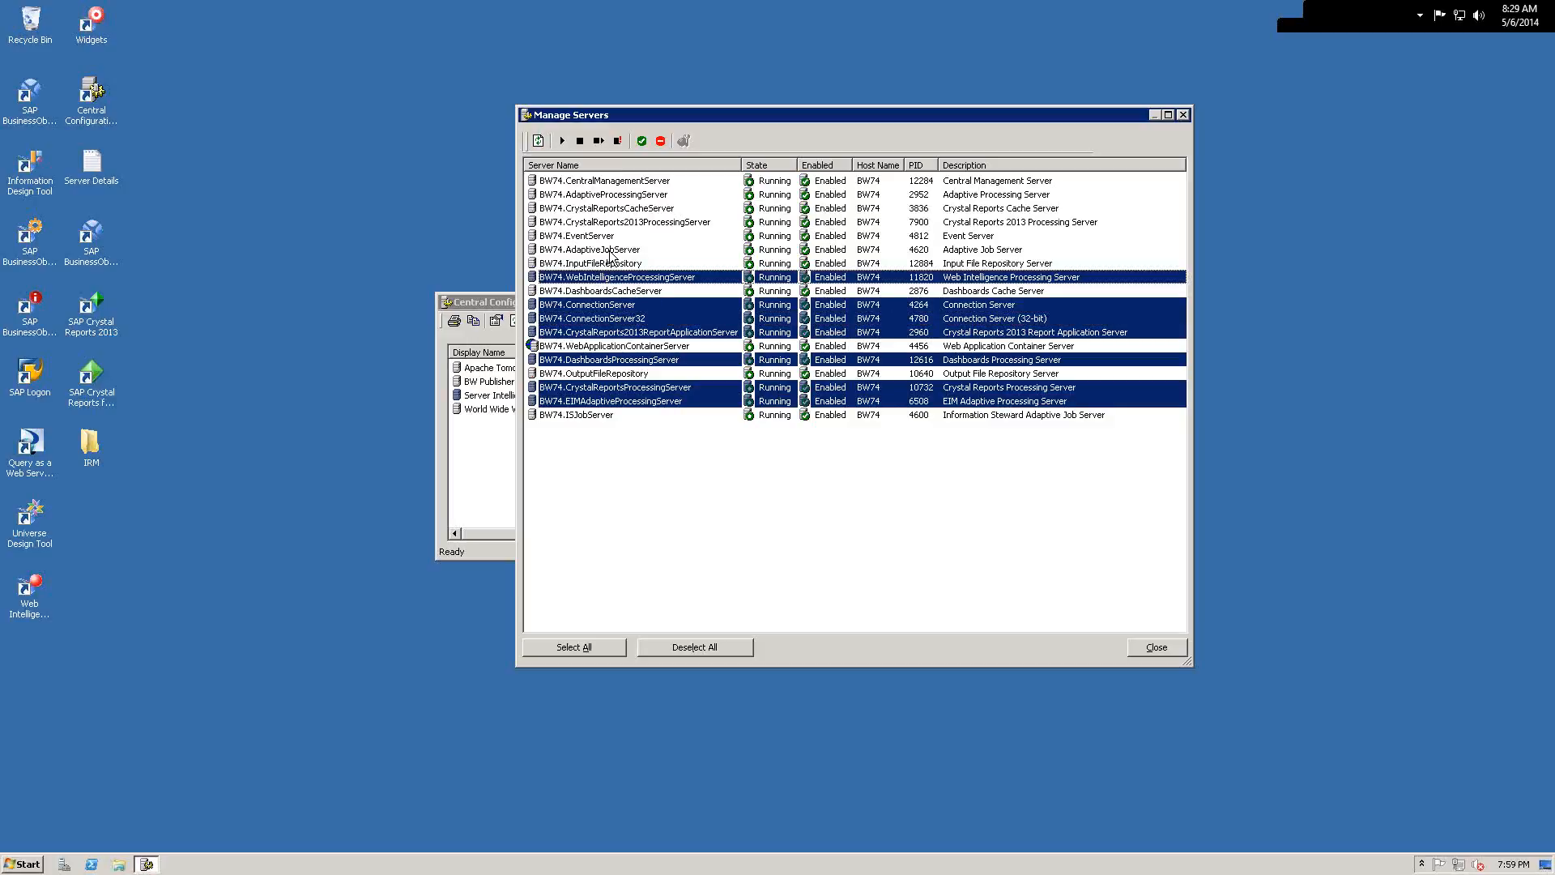
pyautogui.keyDown('ctrl'); pyautogui.click(610, 251); pyautogui.keyUp('ctrl')
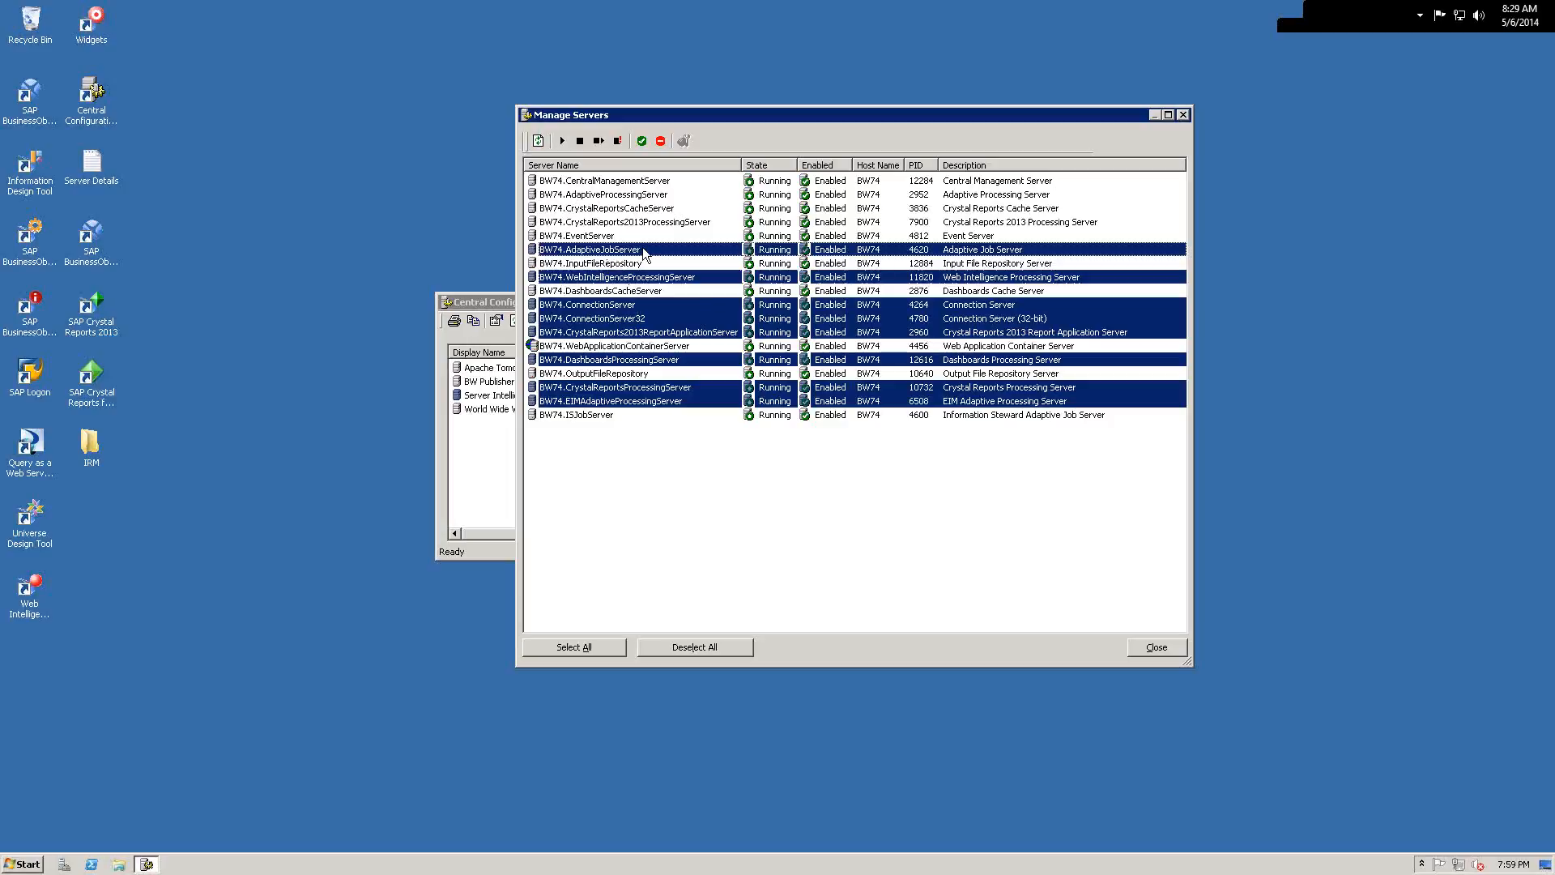
pyautogui.keyDown('ctrl'); pyautogui.click(637, 221); pyautogui.keyUp('ctrl')
pyautogui.keyDown('ctrl'); pyautogui.click(632, 194); pyautogui.keyUp('ctrl')
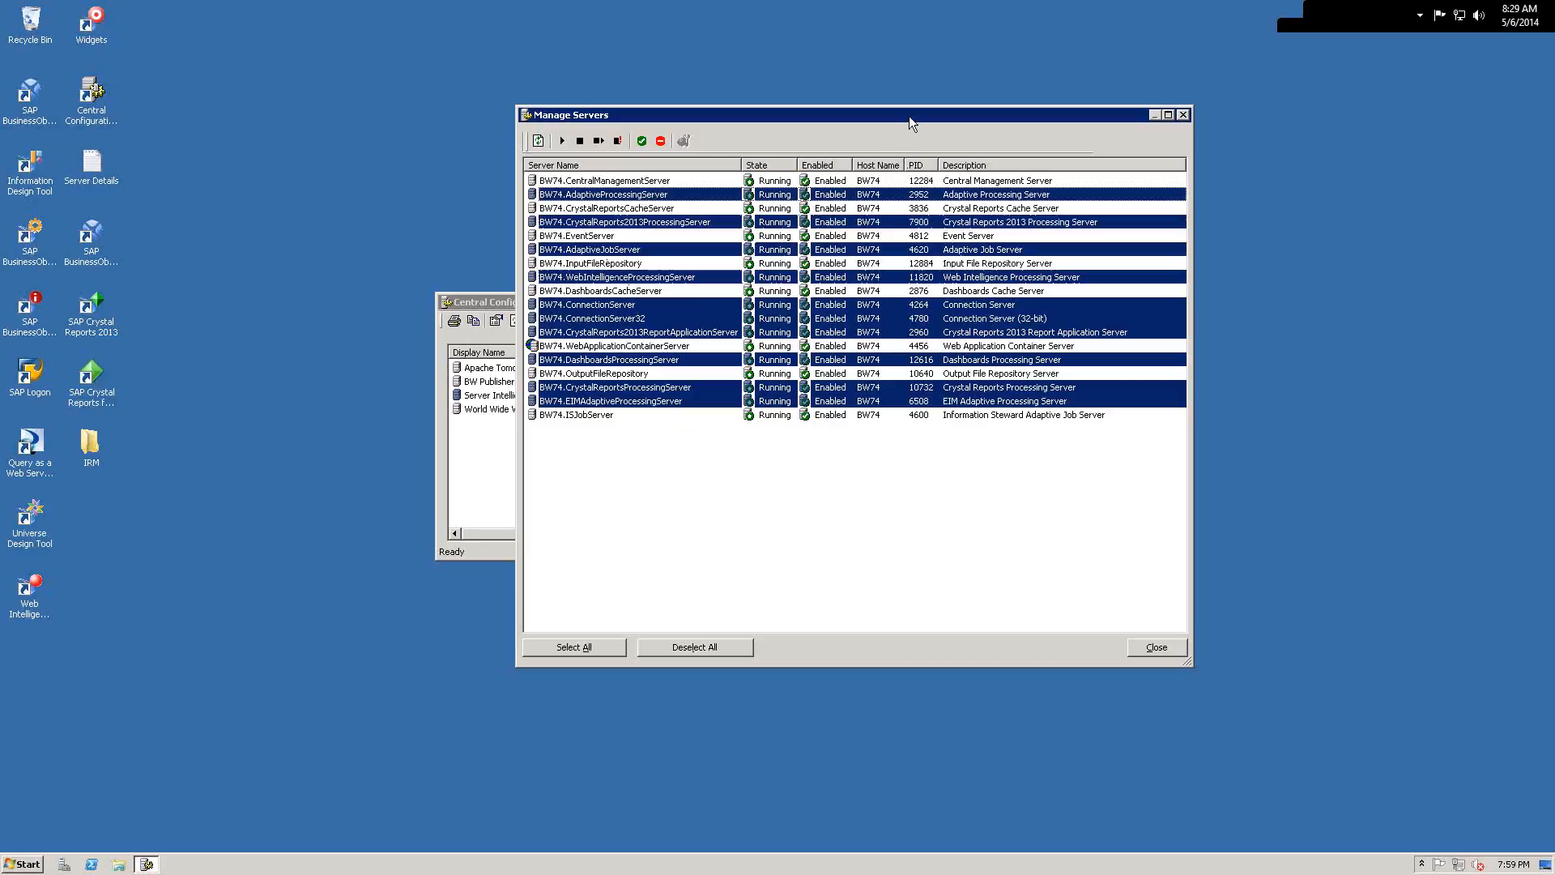
# Step: Minimize the remote desktop session to return to PowerPoint and select the Connection 32 Server box on the Processing Tier slide
pyautogui.moveTo(909, 115); pyautogui.dragTo(995, 68)
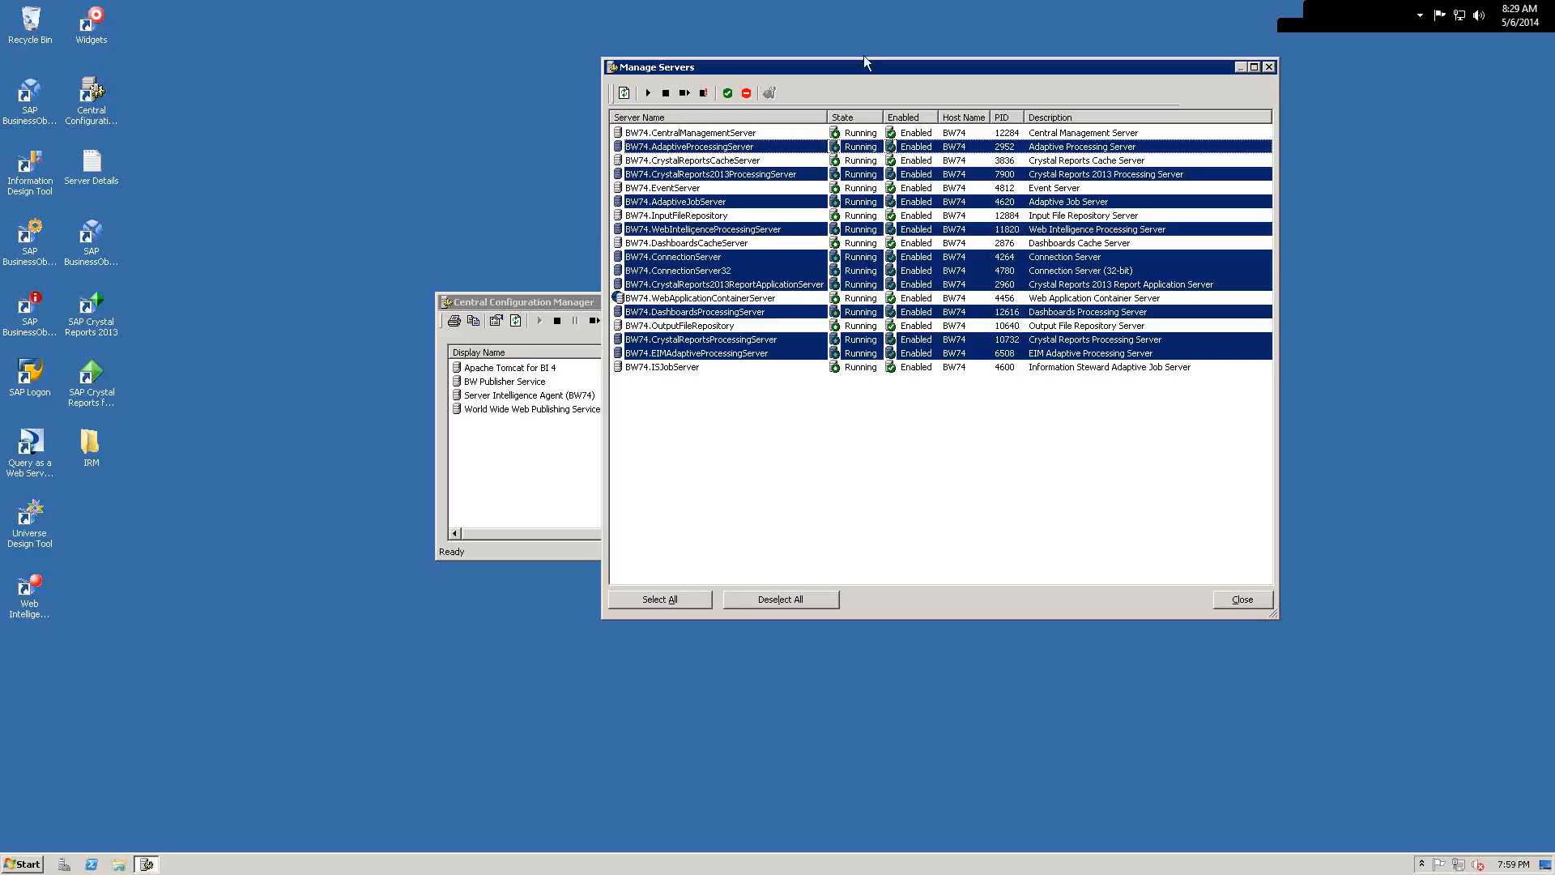
pyautogui.moveTo(911, 4)
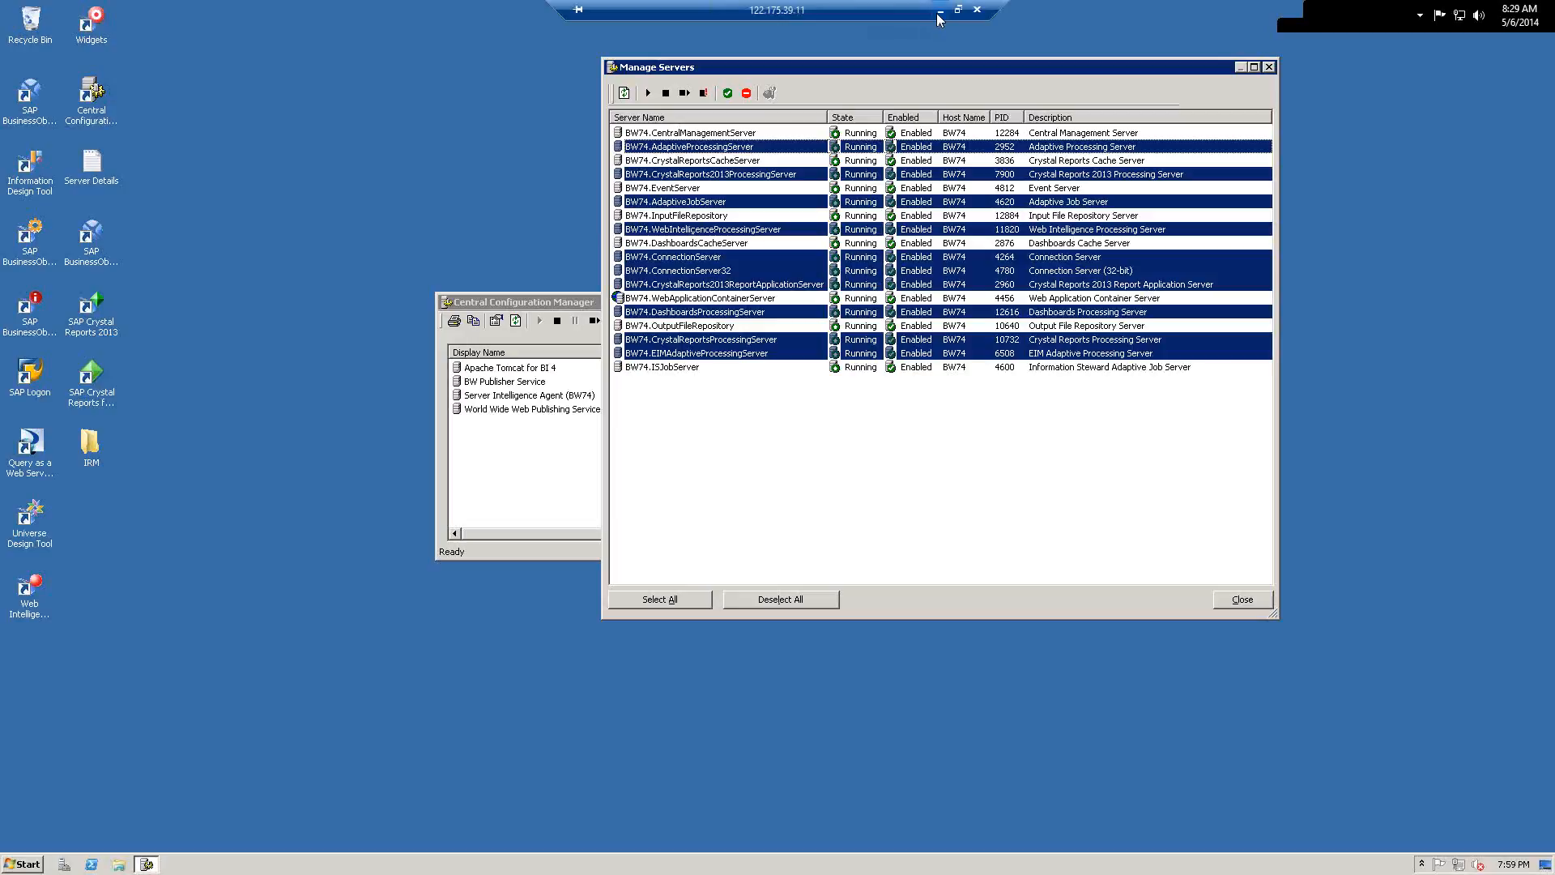
pyautogui.click(939, 15)
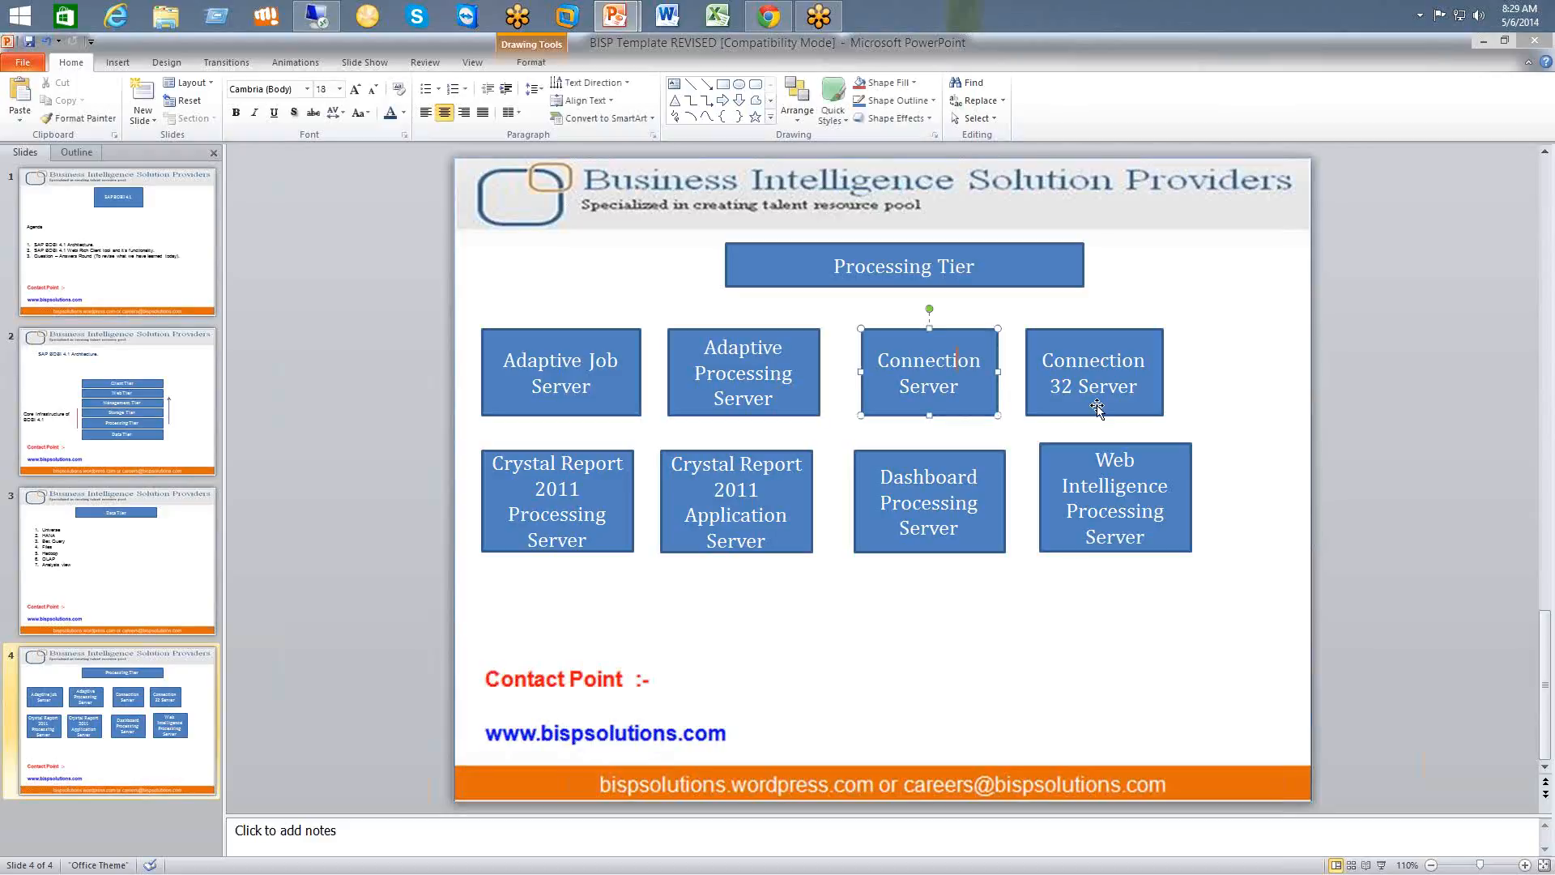
pyautogui.click(1141, 355)
pyautogui.click(1140, 346)
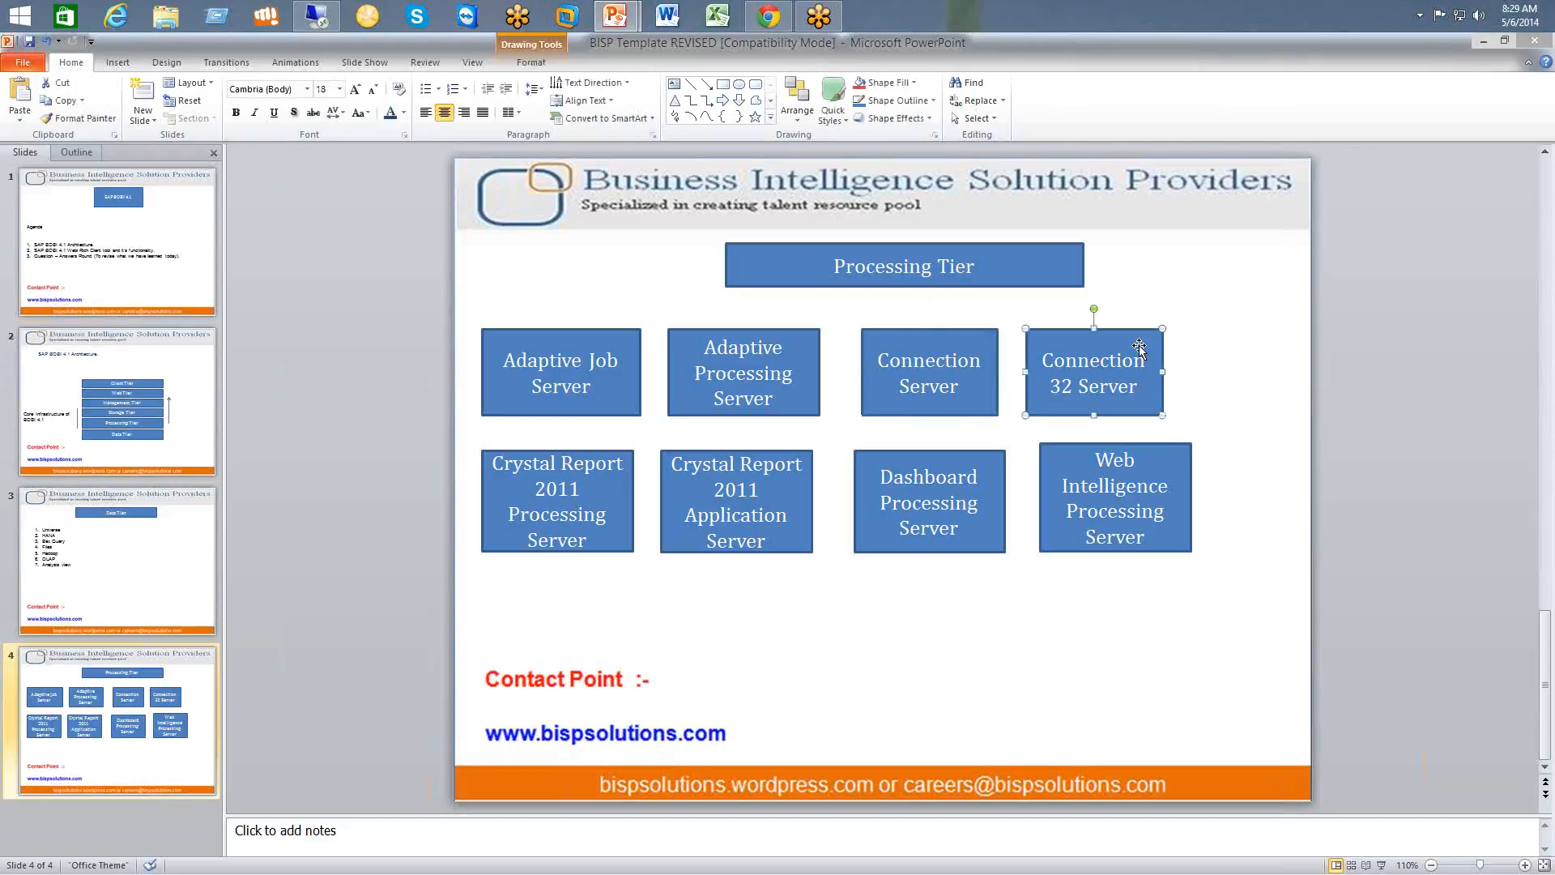